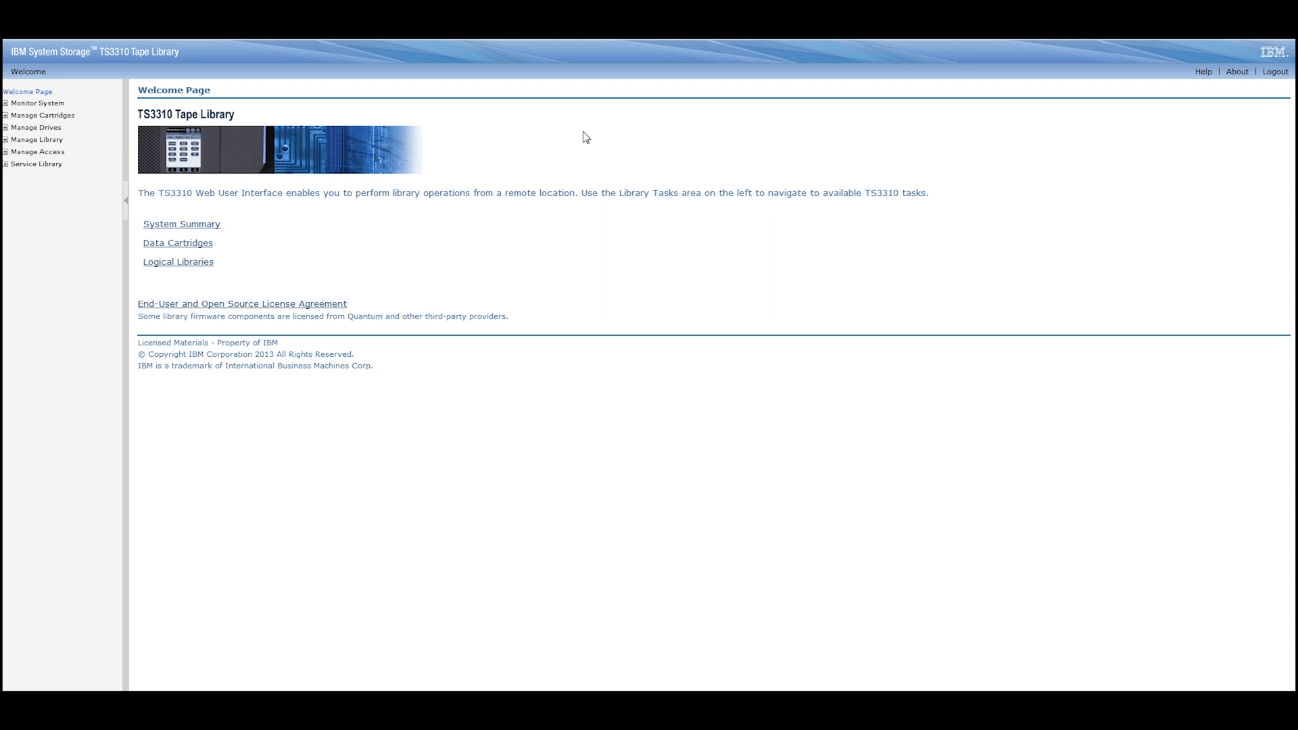
pyautogui.click(6, 140)
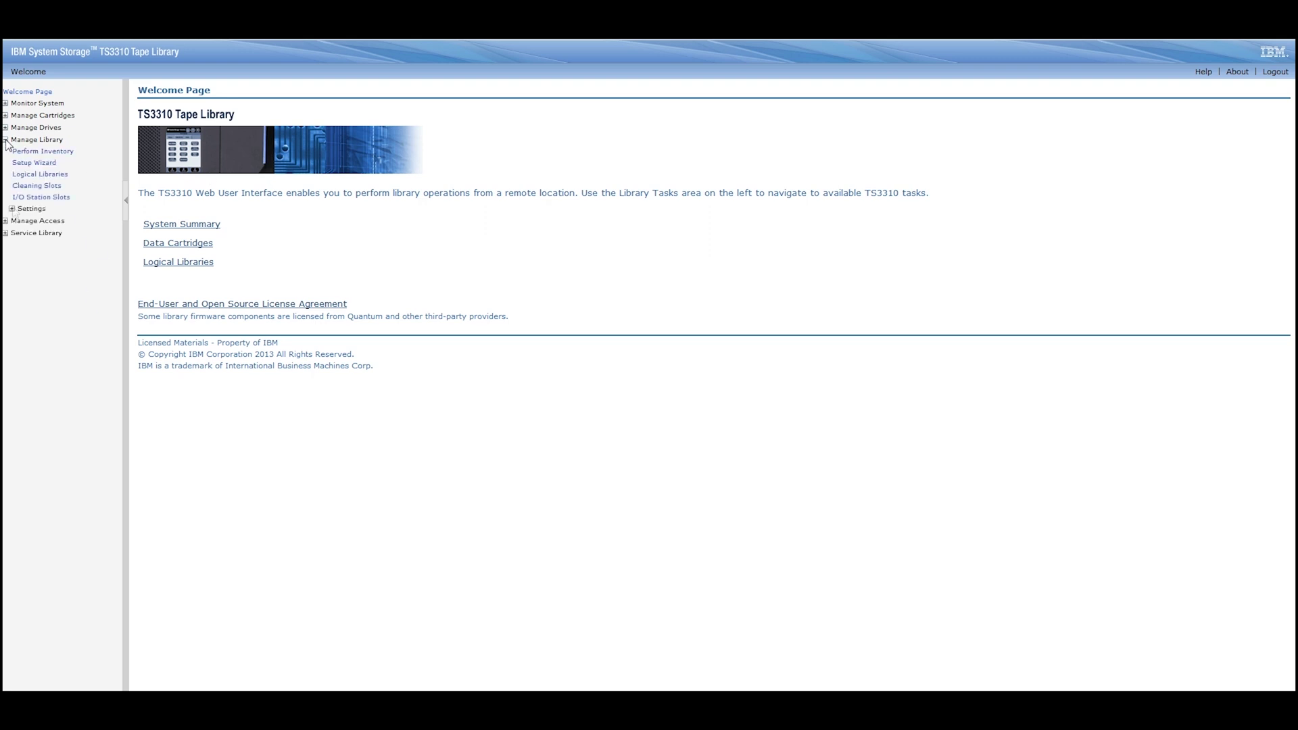
pyautogui.click(12, 209)
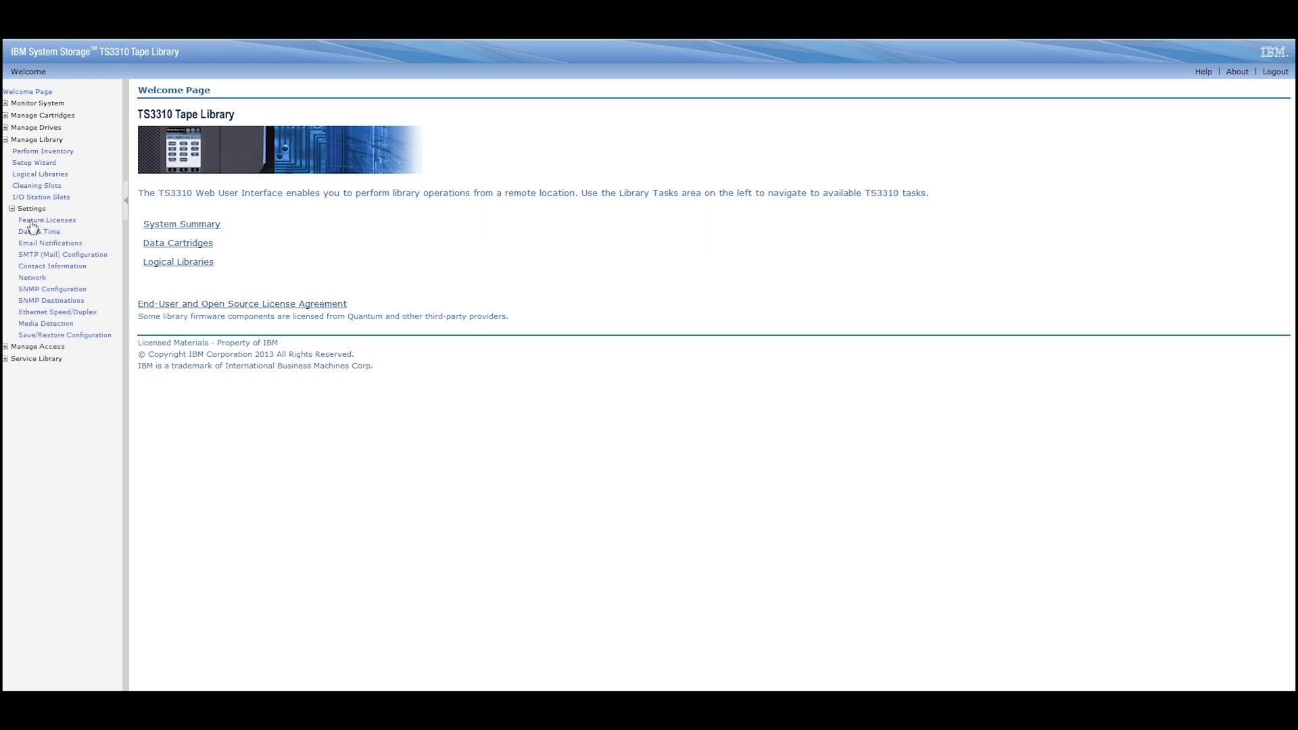
pyautogui.click(31, 222)
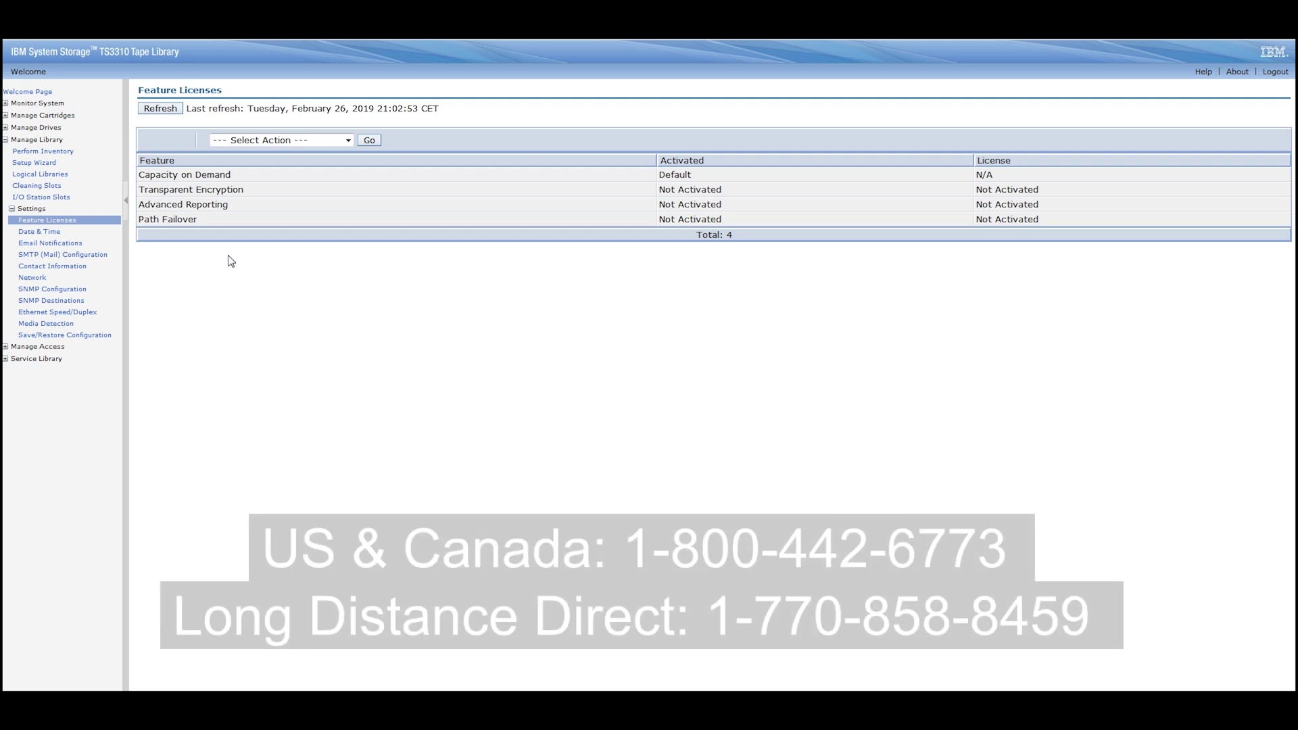
pyautogui.click(338, 204)
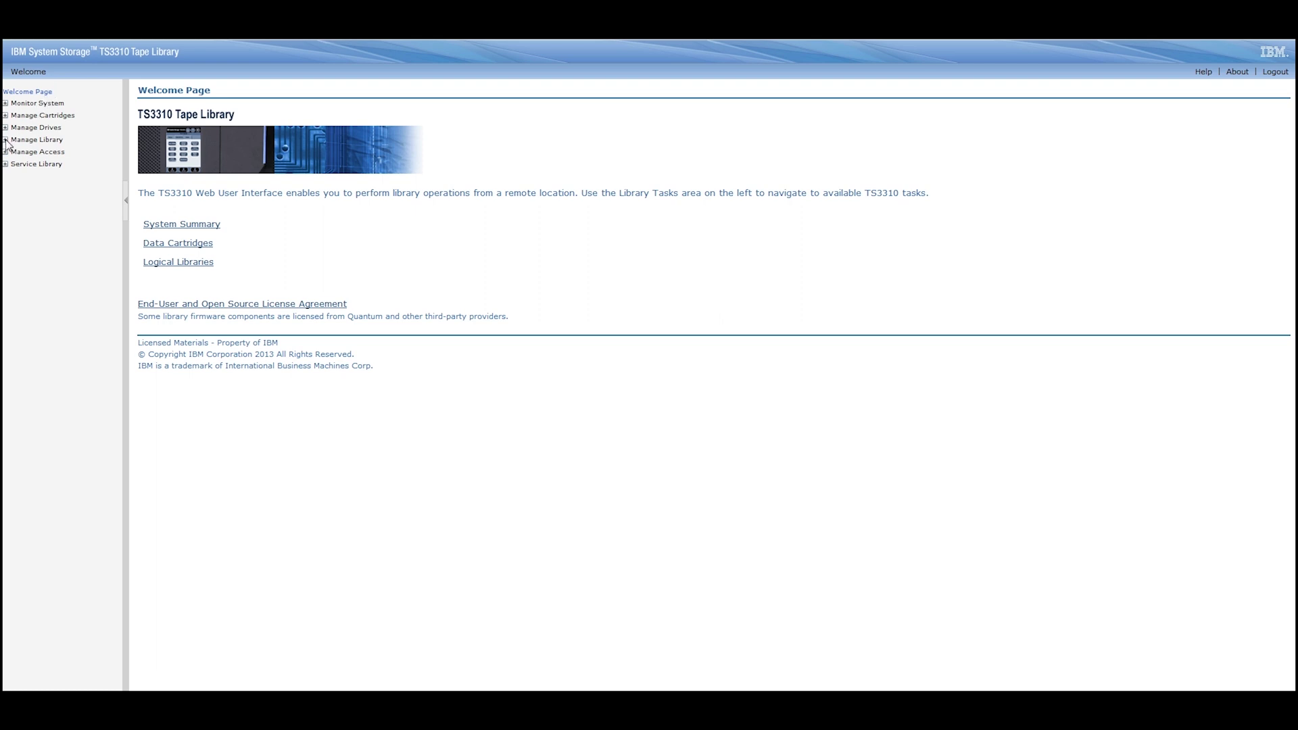
# - Open the Network settings form under Manage Library > Settings
pyautogui.click(5, 140)
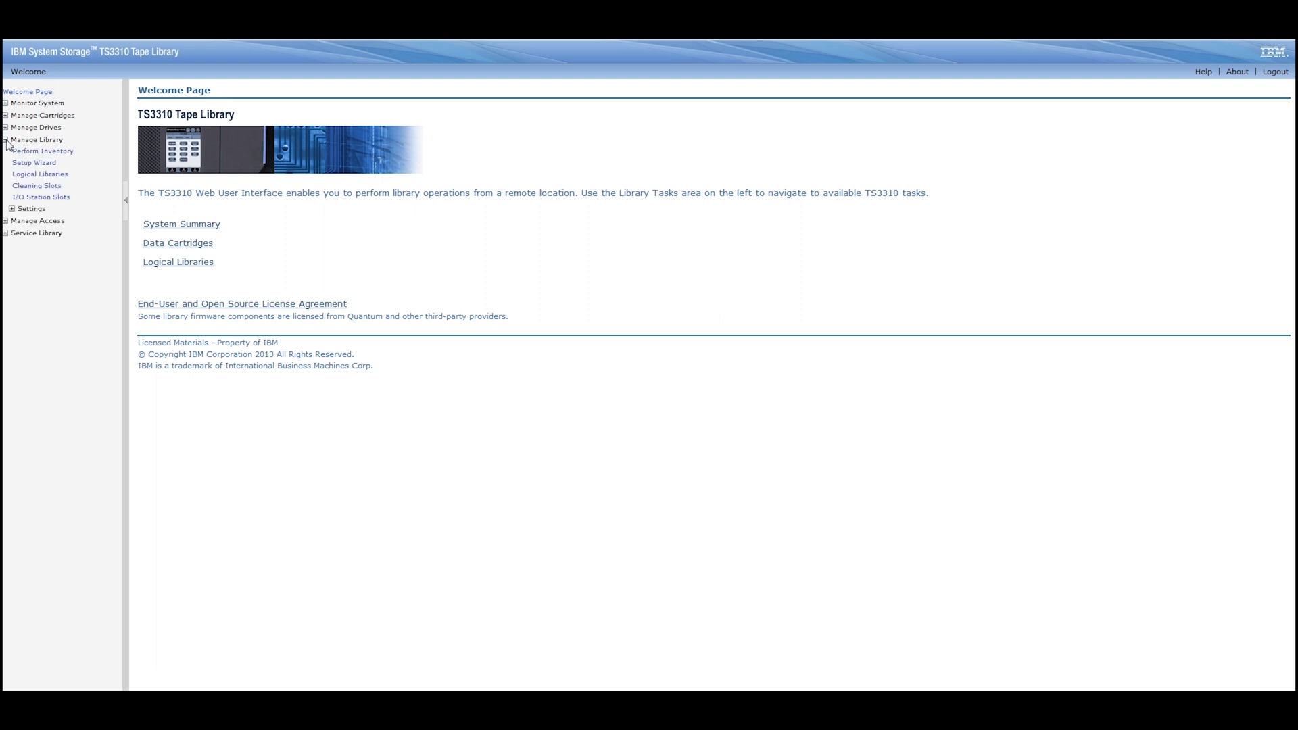
pyautogui.click(11, 209)
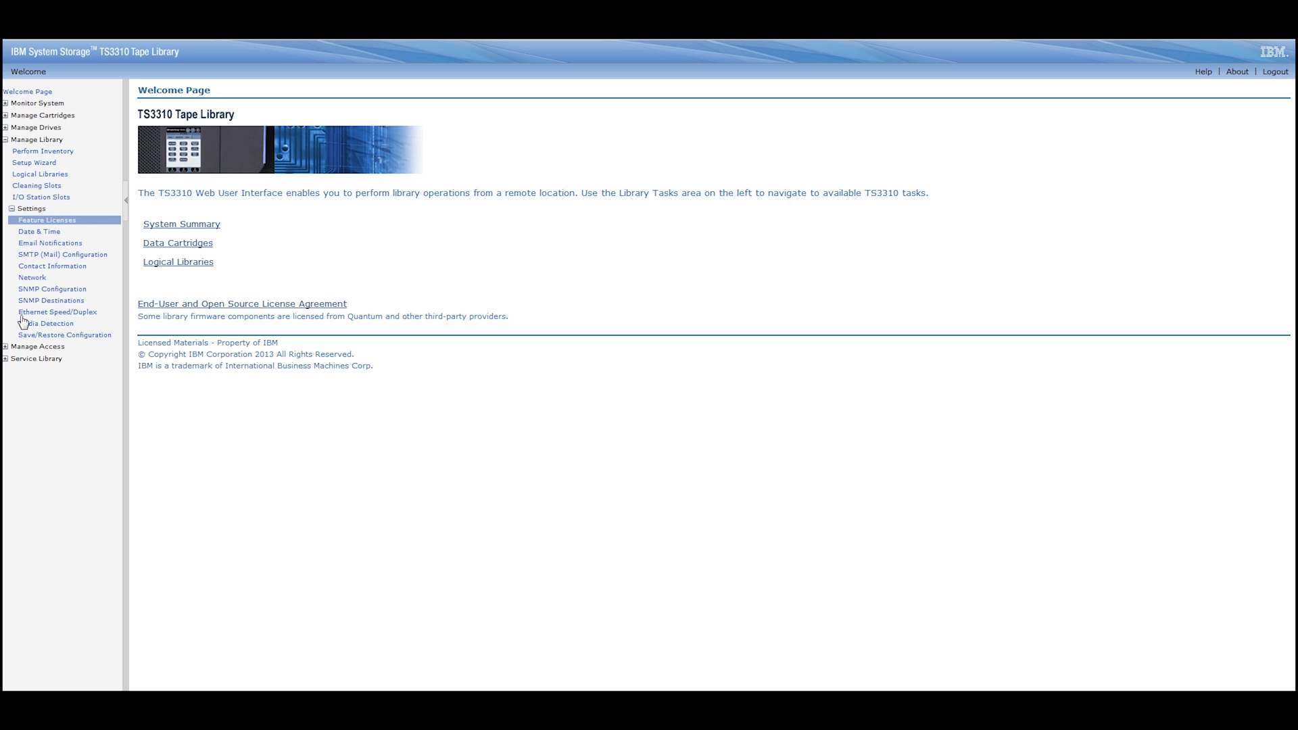
pyautogui.click(32, 279)
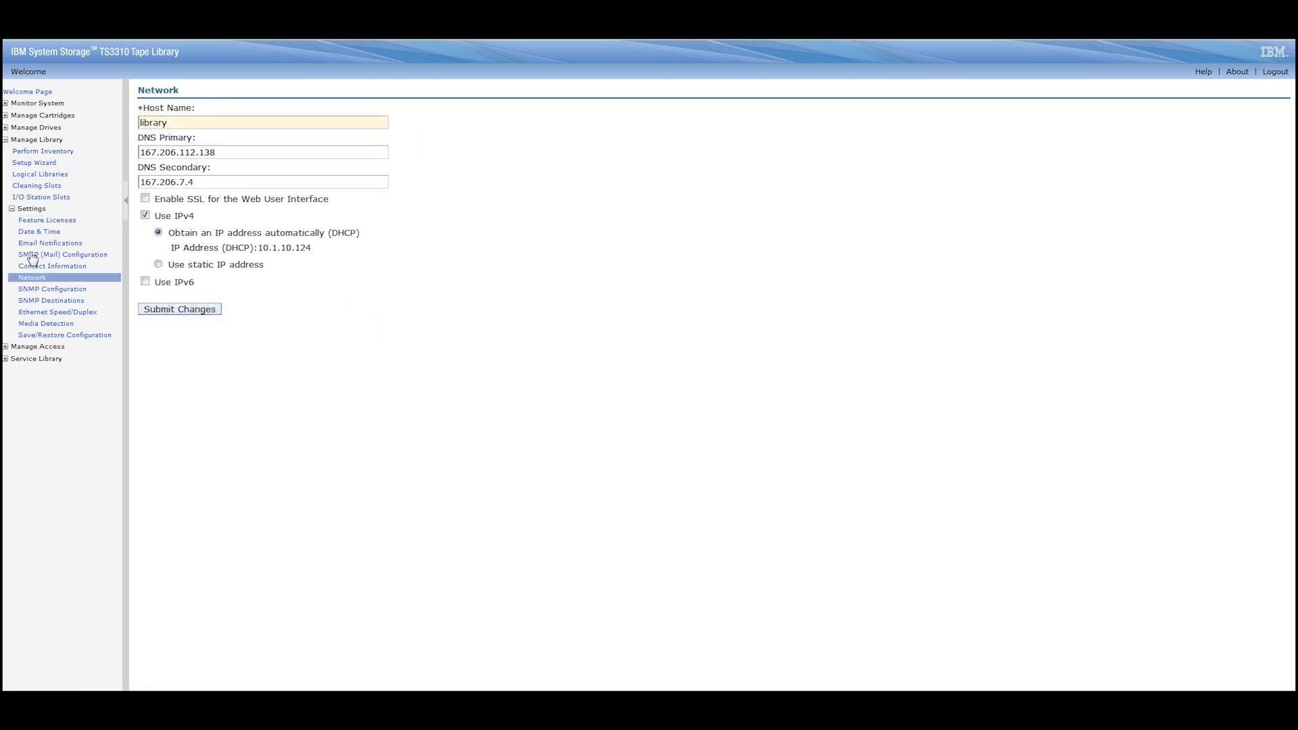
# - Check the I/O station slot count and shared cleaning slot setting, then view Logical Libraries
pyautogui.click(36, 198)
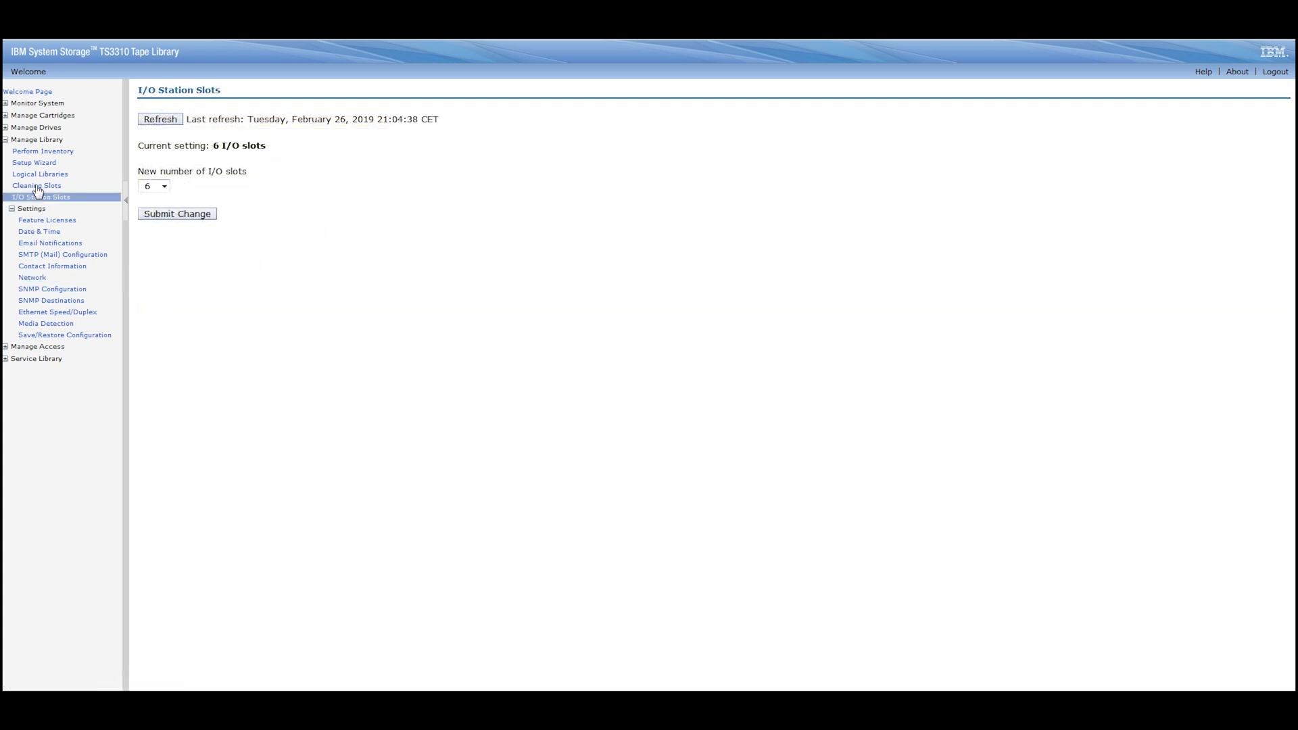
pyautogui.click(37, 191)
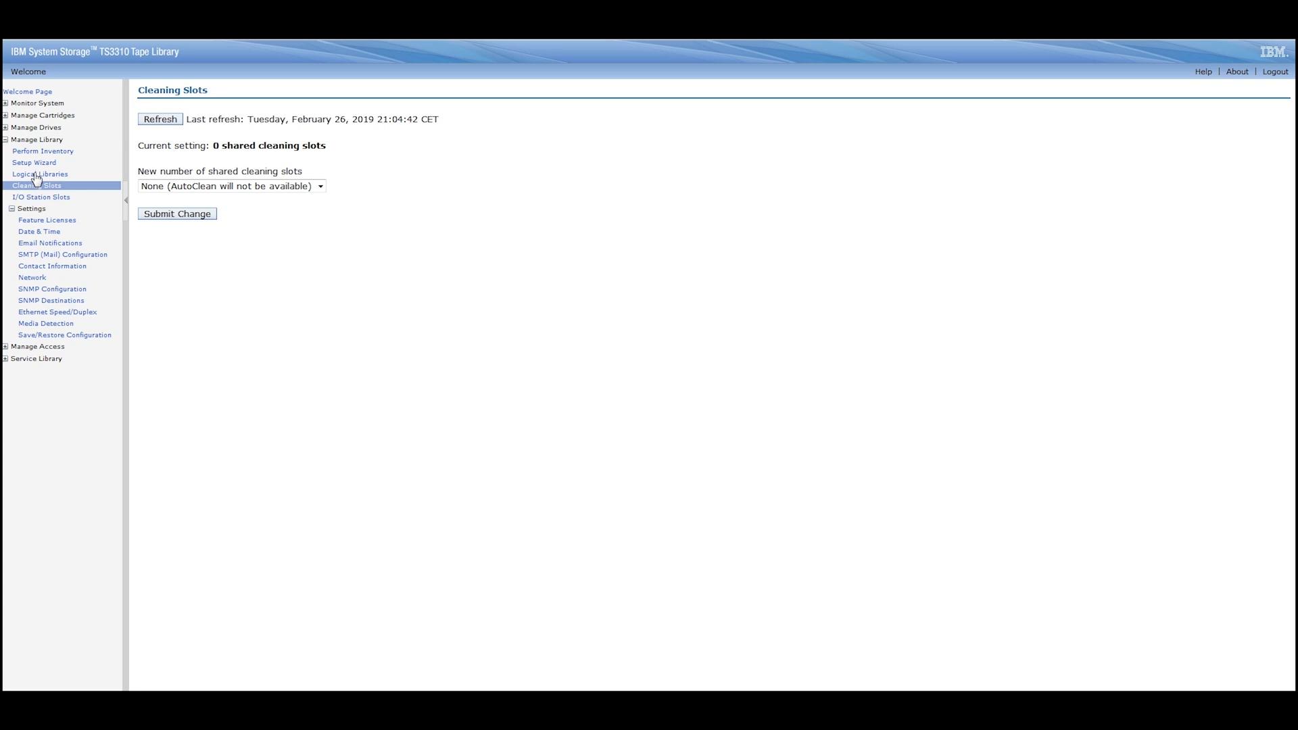
pyautogui.click(36, 174)
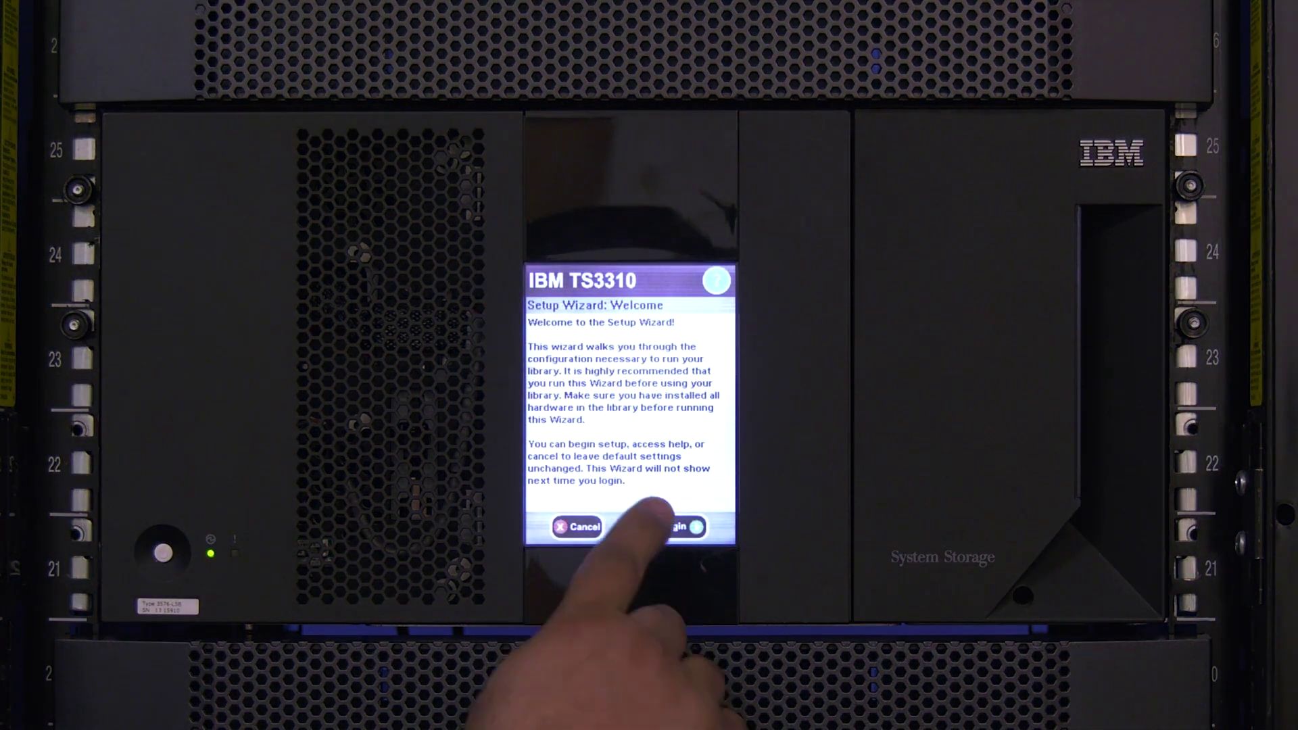
# - Start the setup wizard and enter the static IP address 10.1.10.190
pyautogui.click(669, 526)
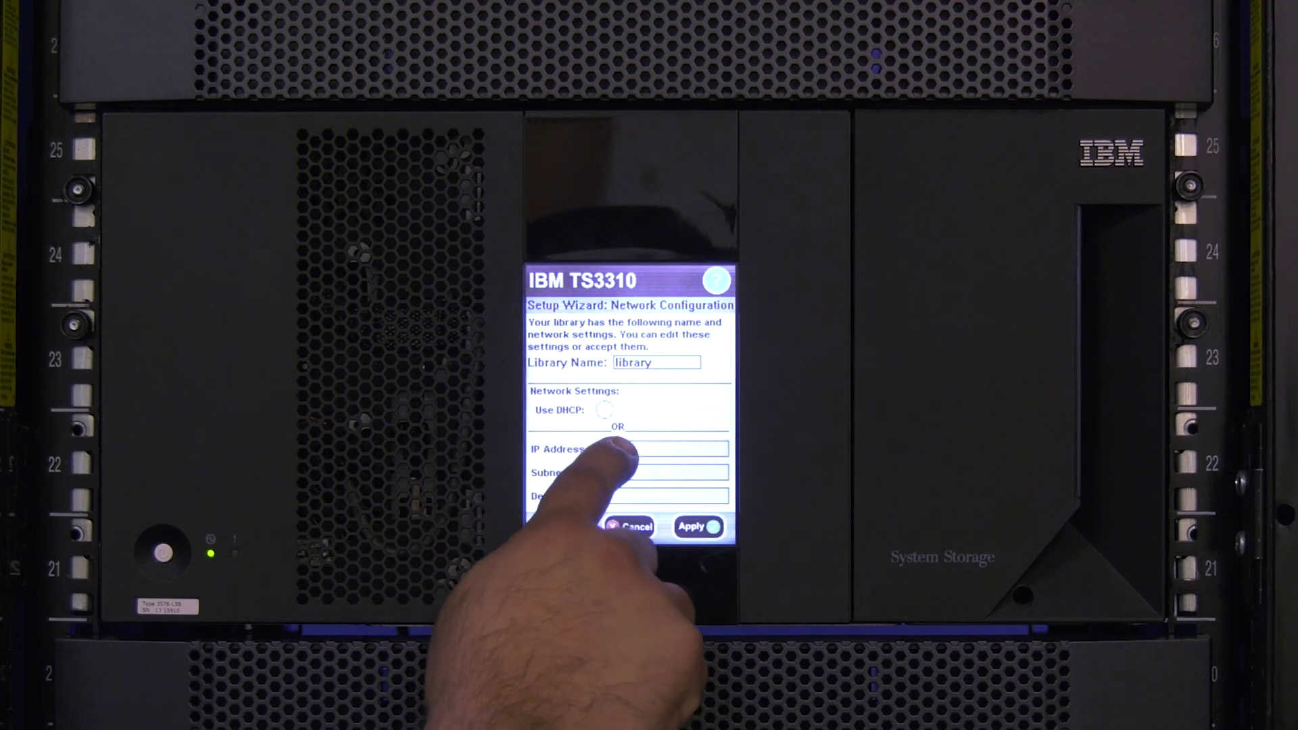
pyautogui.click(577, 336)
pyautogui.click(577, 430)
pyautogui.click(630, 431)
pyautogui.click(577, 336)
pyautogui.click(631, 430)
pyautogui.click(577, 337)
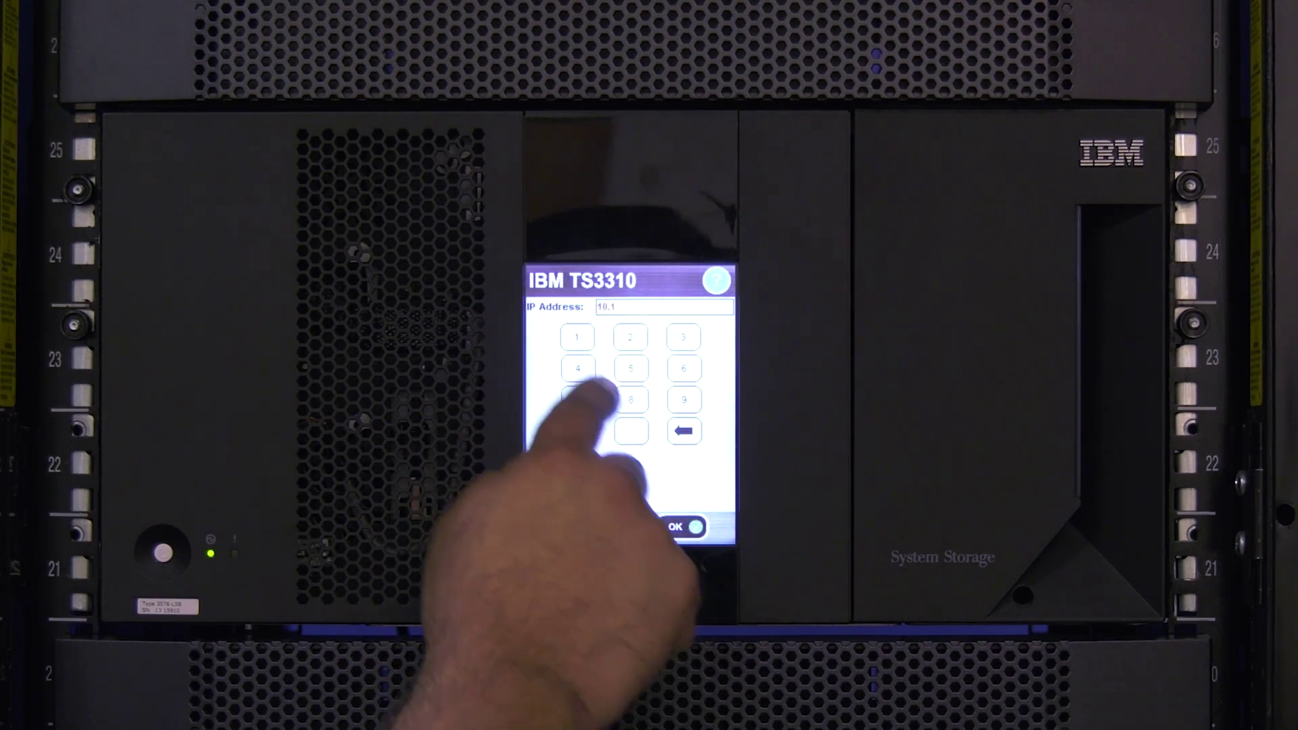
pyautogui.click(577, 431)
pyautogui.click(631, 431)
pyautogui.click(578, 337)
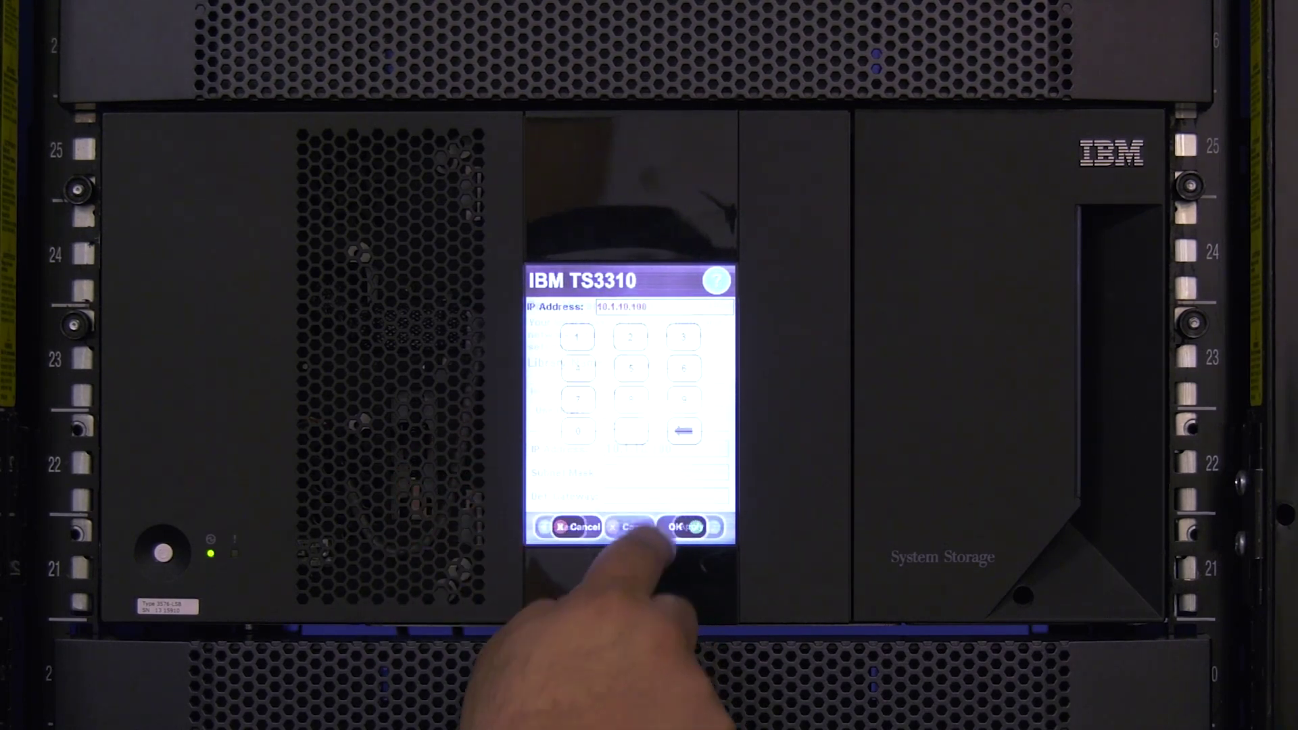
# - Enter subnet mask 255.255.255.0 and apply the new network configuration
pyautogui.click(631, 368)
pyautogui.click(631, 368)
pyautogui.click(631, 431)
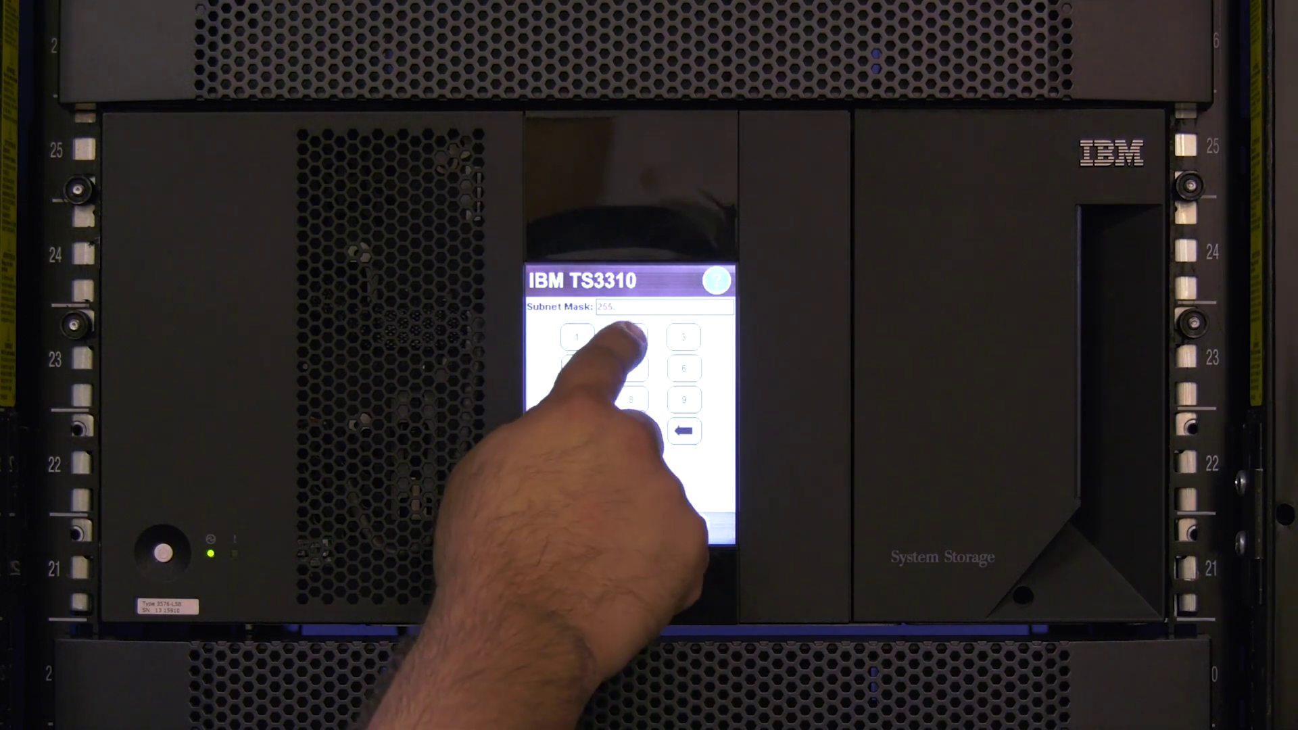
pyautogui.click(631, 431)
pyautogui.click(630, 336)
pyautogui.click(631, 368)
pyautogui.click(631, 368)
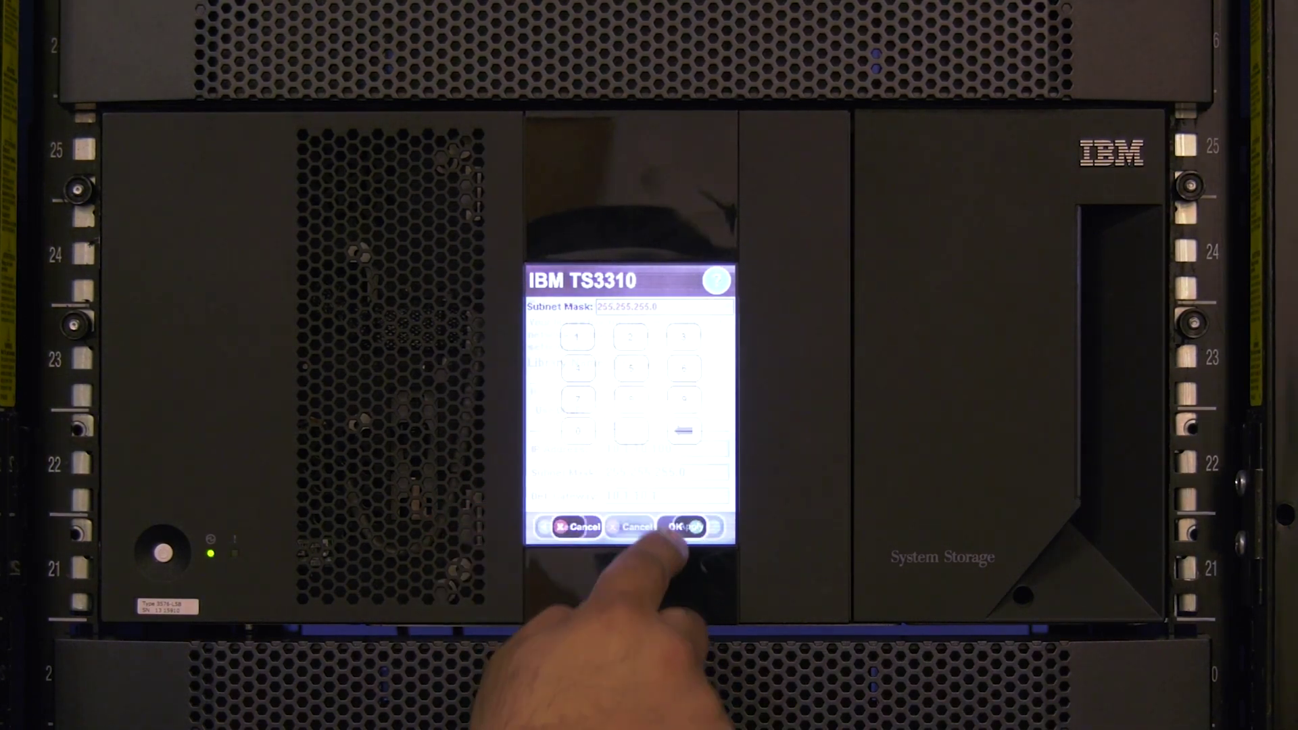
pyautogui.click(696, 525)
pyautogui.click(627, 526)
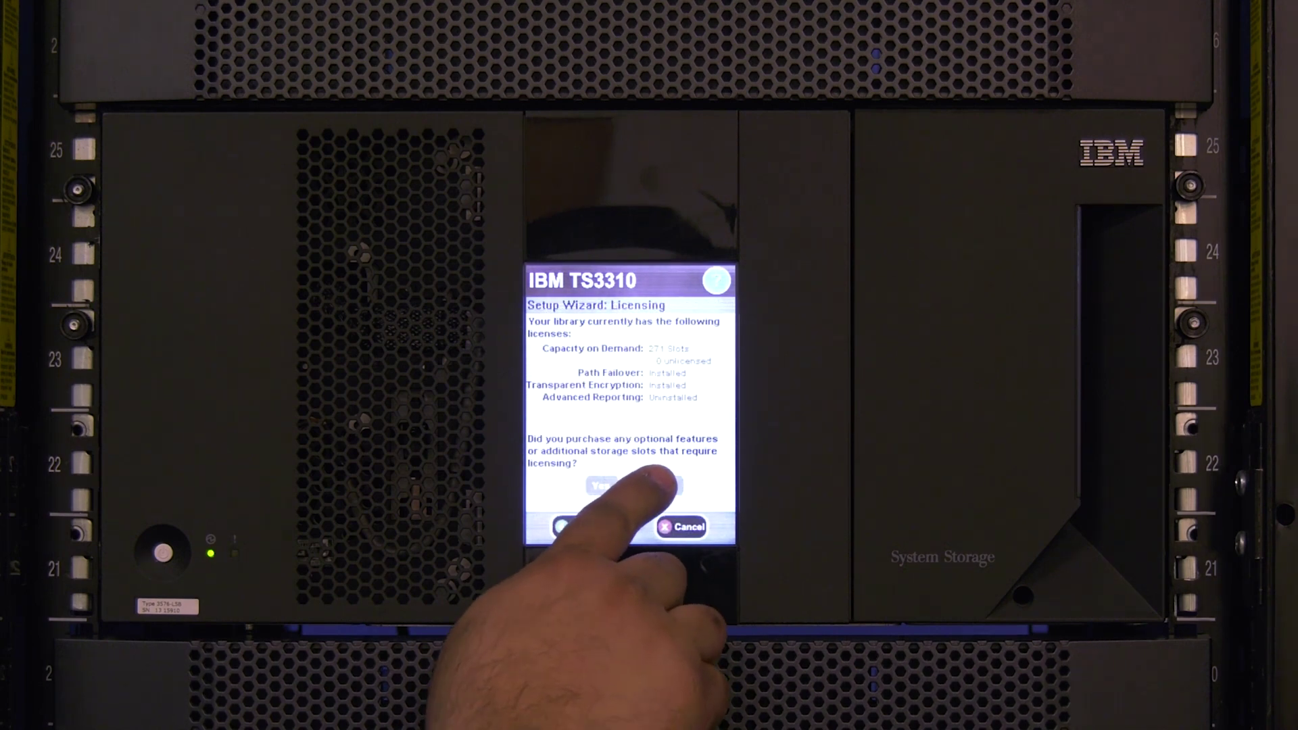
# - Skip feature licenses, keep the I/O station setup, decline logical library changes, and apply
pyautogui.click(666, 484)
pyautogui.click(656, 438)
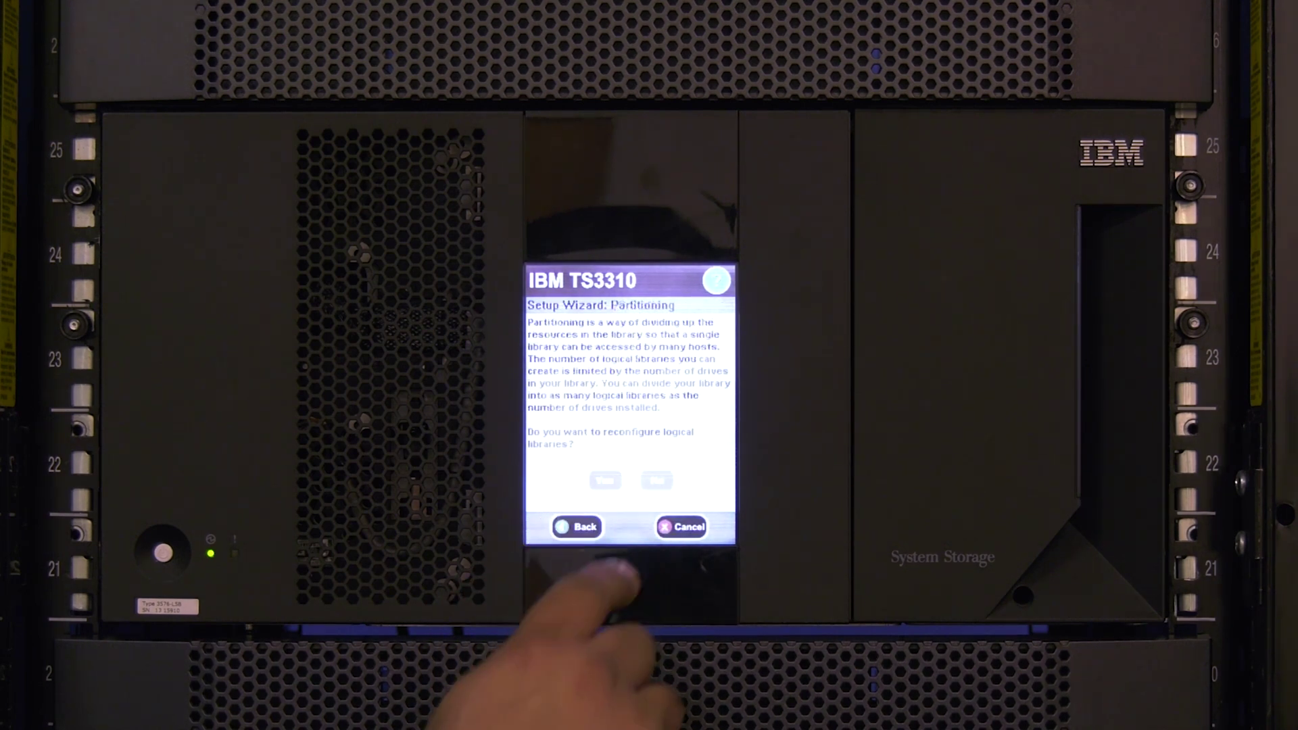
pyautogui.click(652, 479)
pyautogui.click(691, 526)
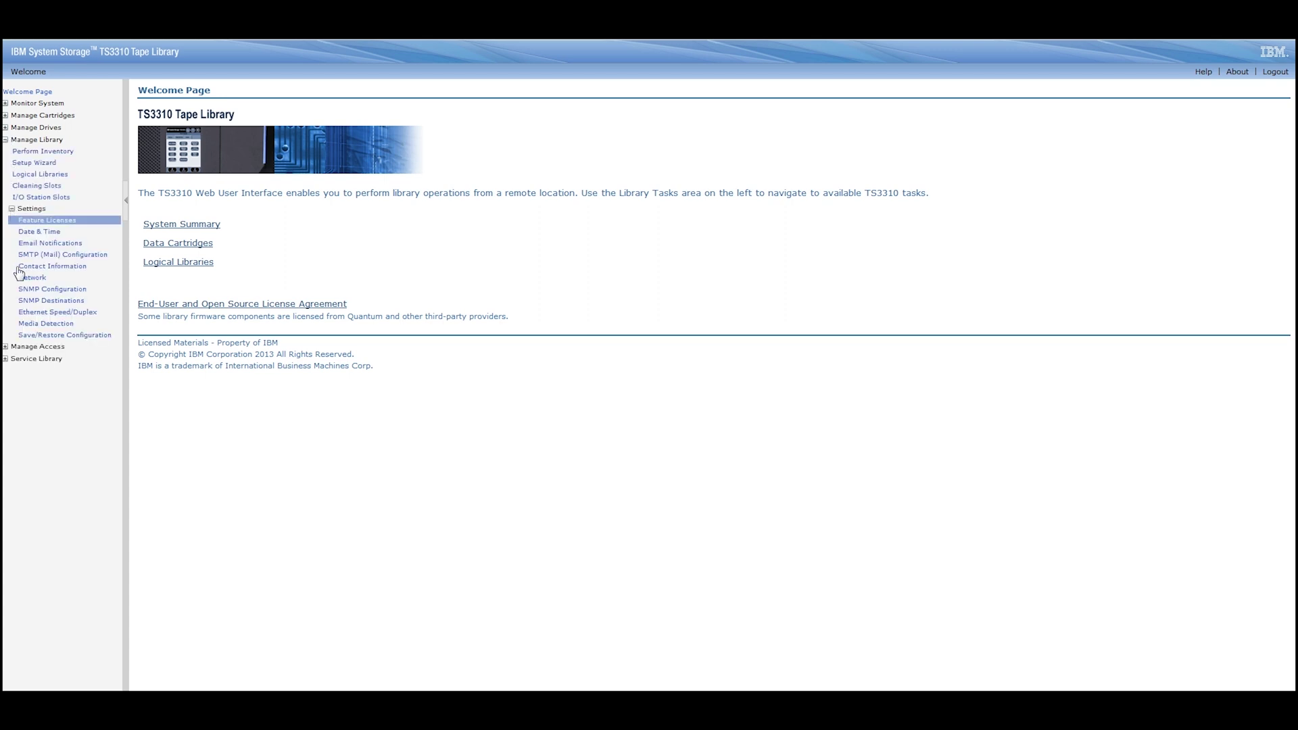
# - Verify host name library and DHCP address 10.1.10.124, then view the Logical Libraries page
pyautogui.click(30, 280)
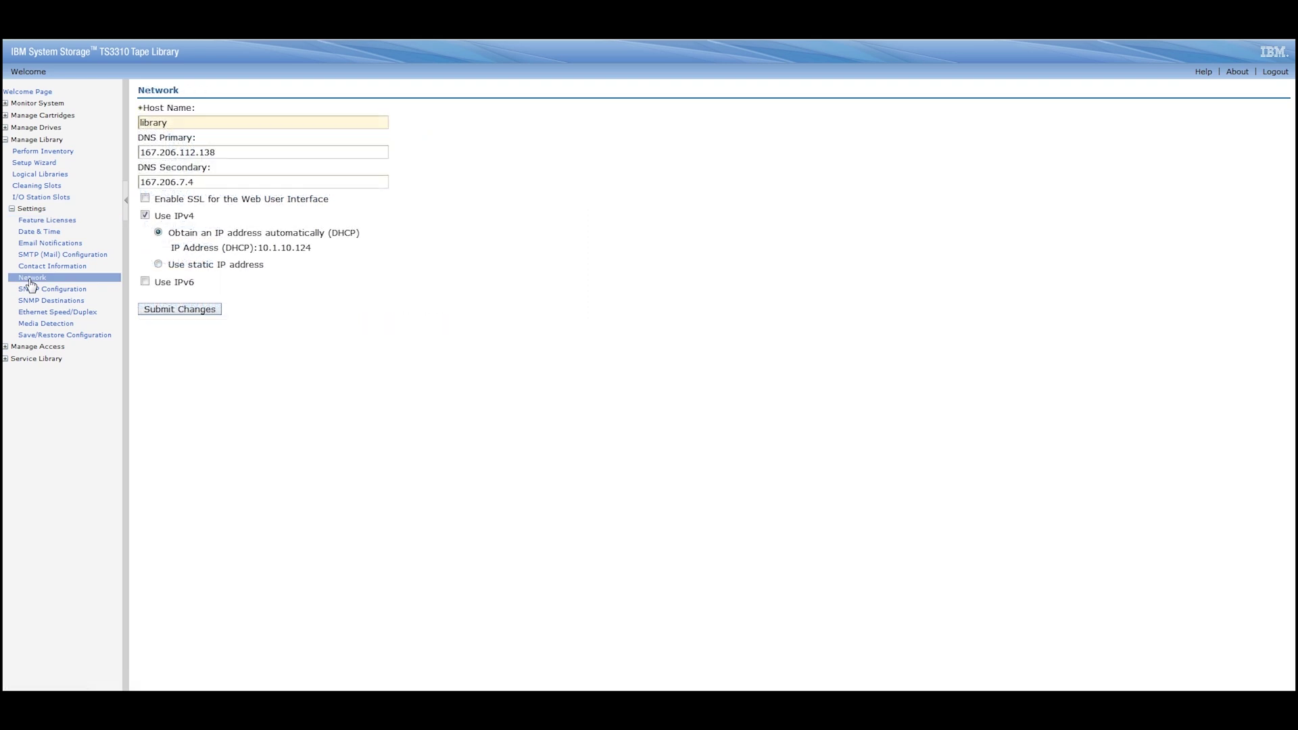
pyautogui.click(37, 199)
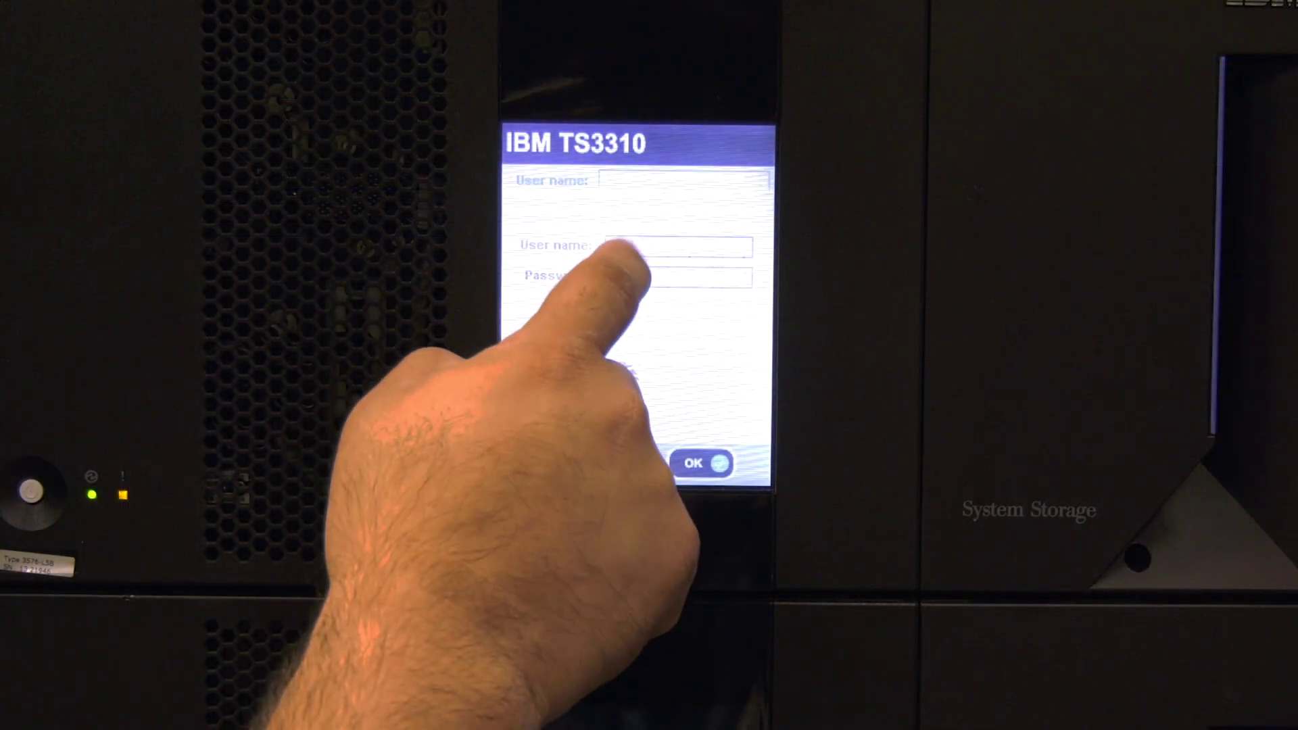
# - Enter the administrator user name on the operator panel login screen
pyautogui.click(622, 247)
pyautogui.click(526, 216)
pyautogui.click(689, 217)
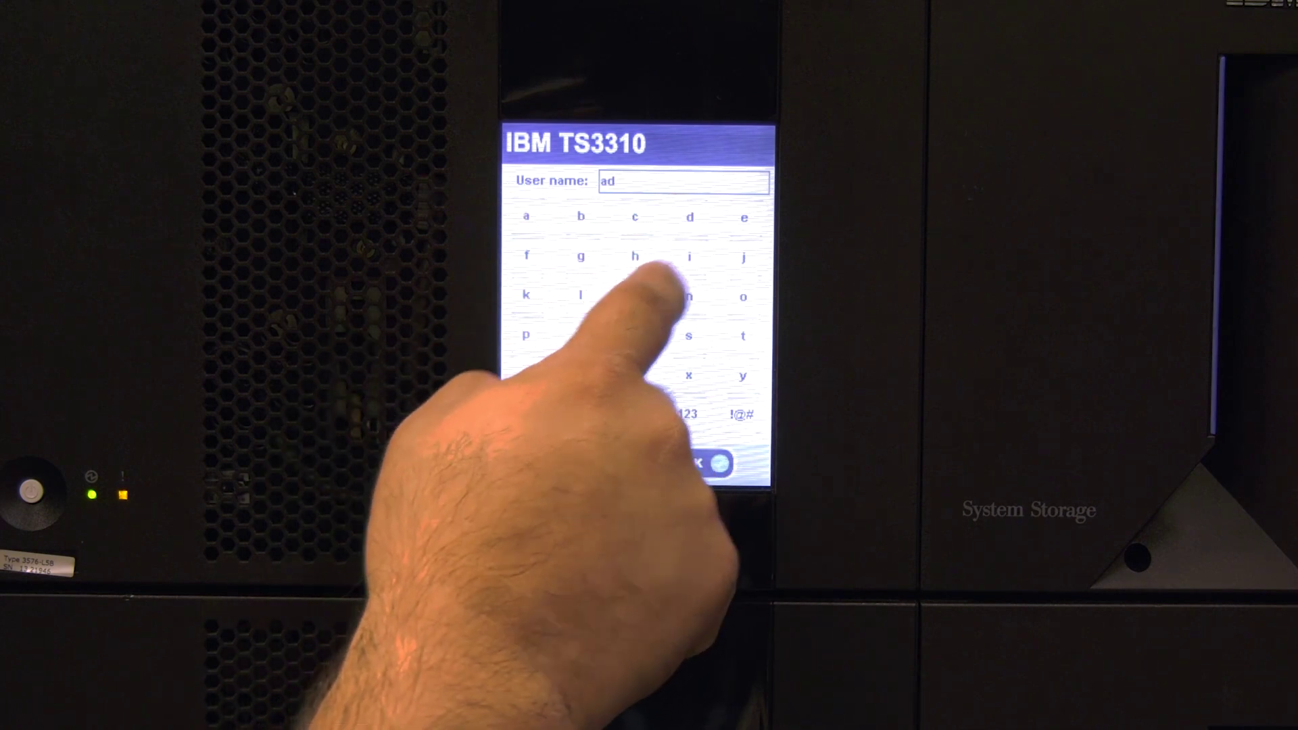
pyautogui.click(635, 295)
pyautogui.click(690, 256)
pyautogui.click(689, 296)
pyautogui.click(720, 463)
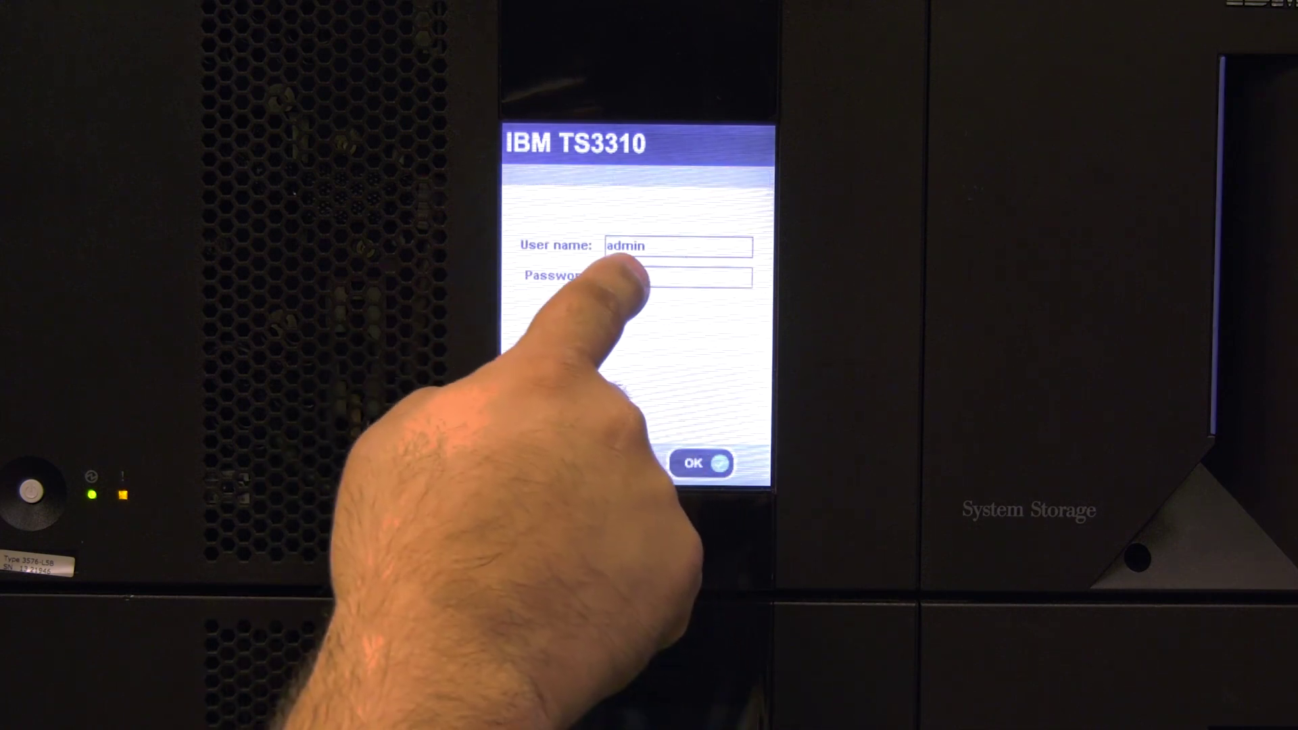
# - Enter the account password and log in to the operator panel
pyautogui.click(622, 274)
pyautogui.click(689, 335)
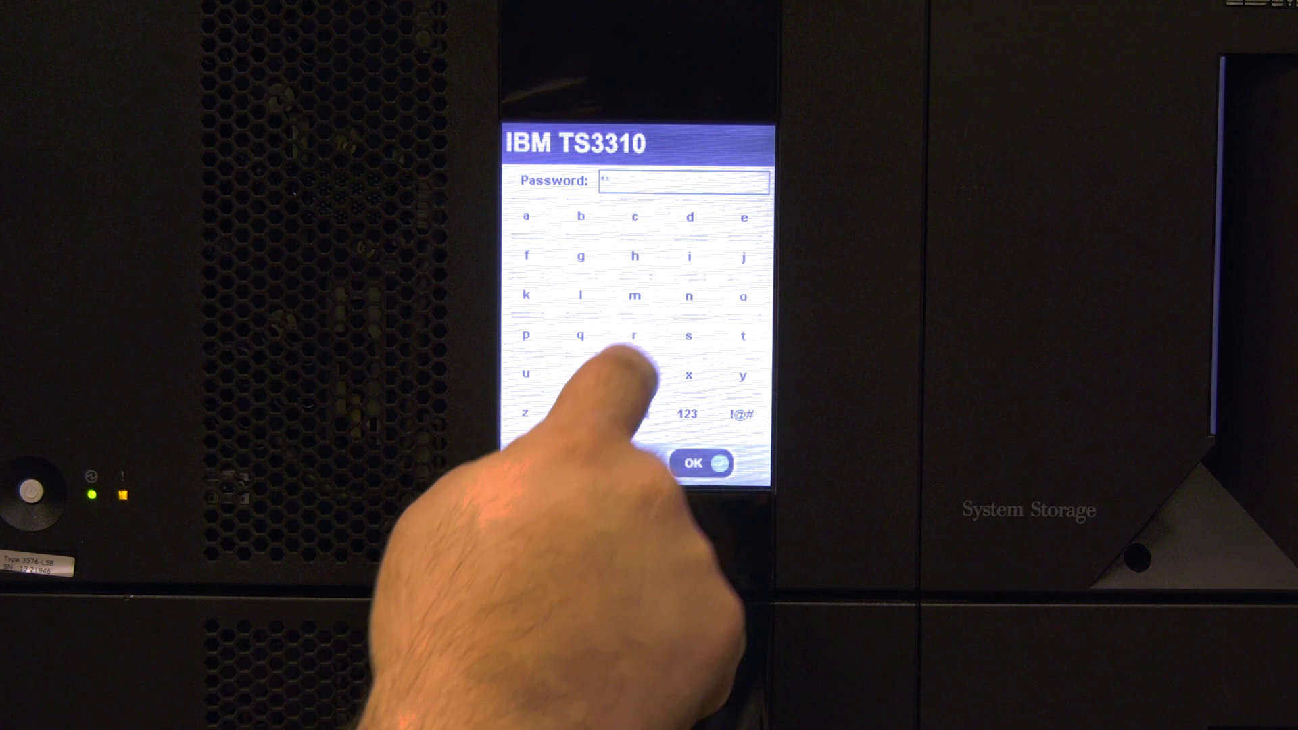
pyautogui.click(745, 217)
pyautogui.click(635, 217)
pyautogui.click(526, 373)
pyautogui.click(634, 336)
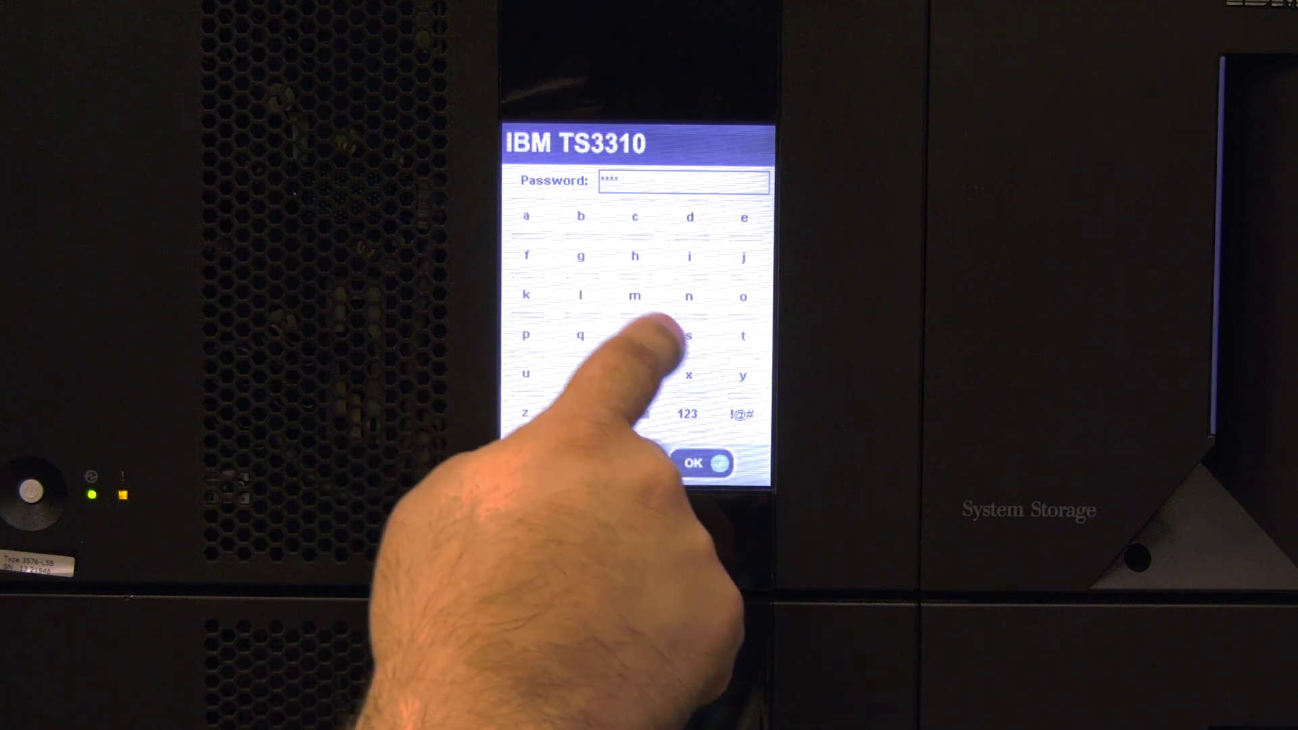
pyautogui.click(744, 217)
pyautogui.click(717, 463)
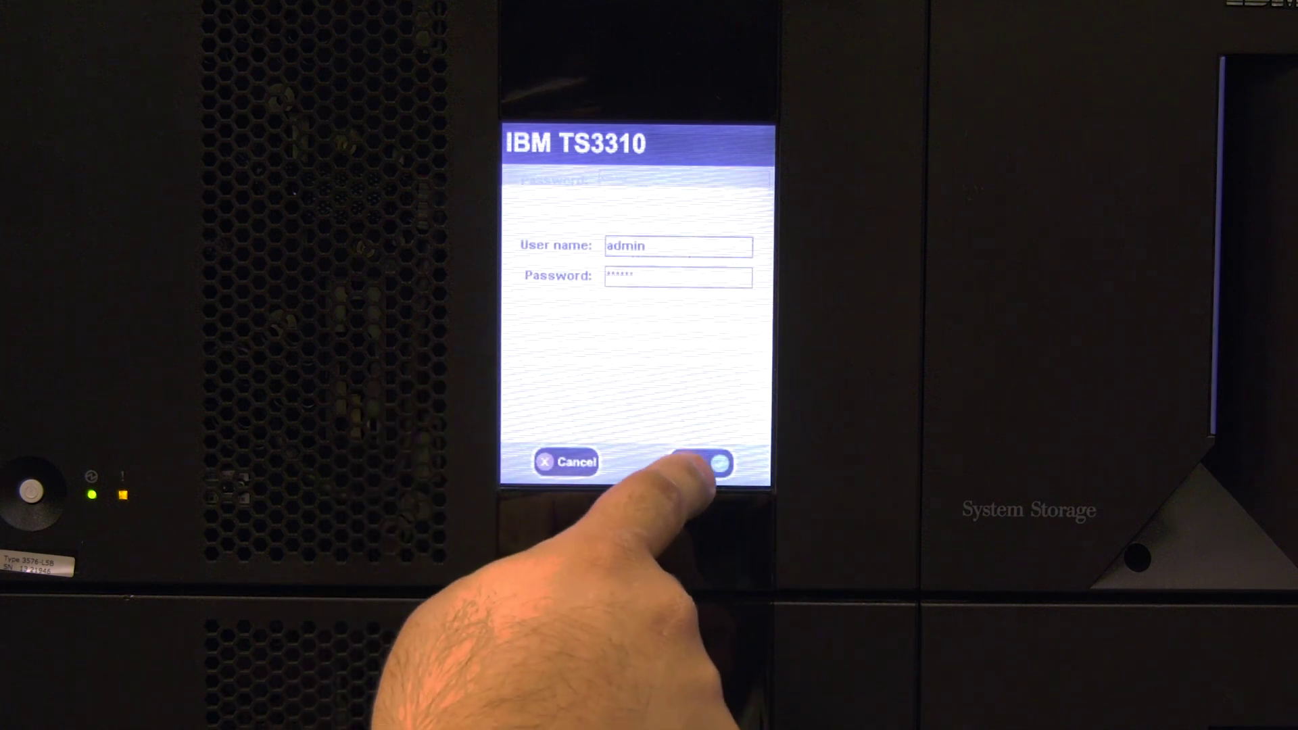
pyautogui.click(700, 463)
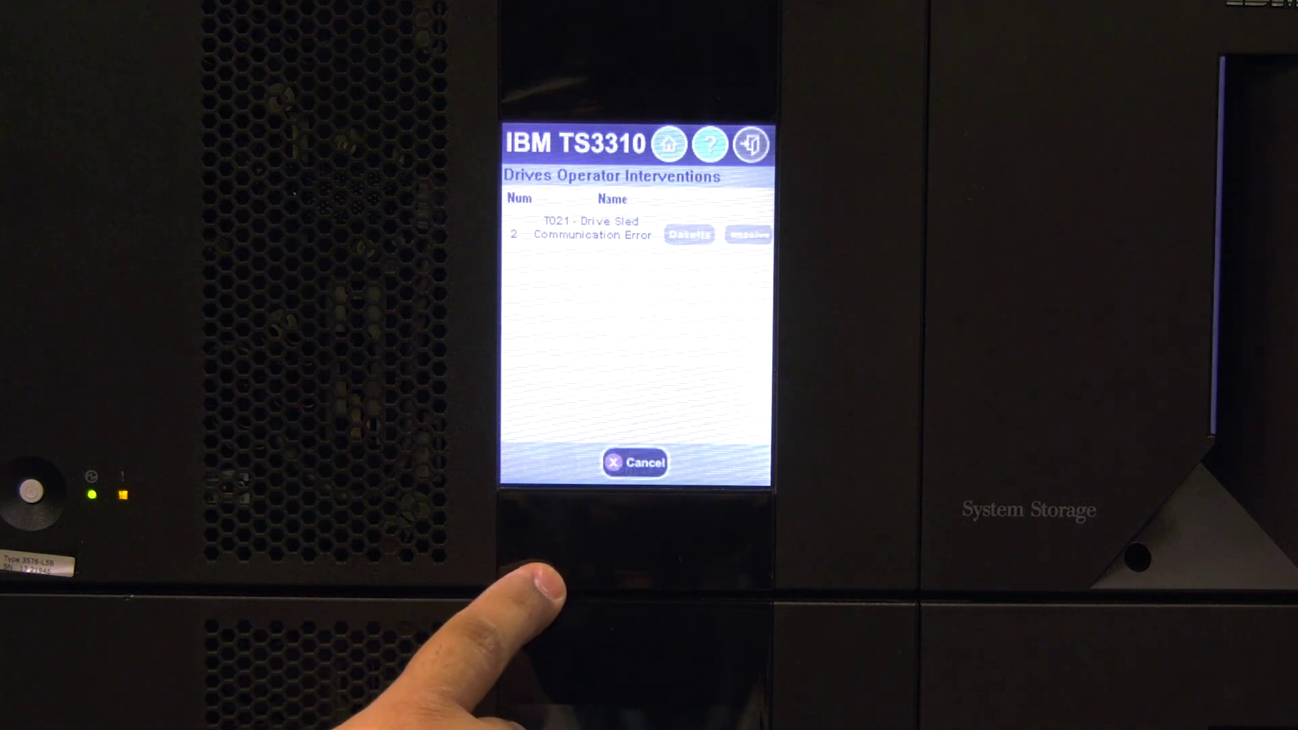
# - Resolve T021 Drive Sled Communication Error by stepping through troubleshooting and closing the intervention
pyautogui.click(749, 234)
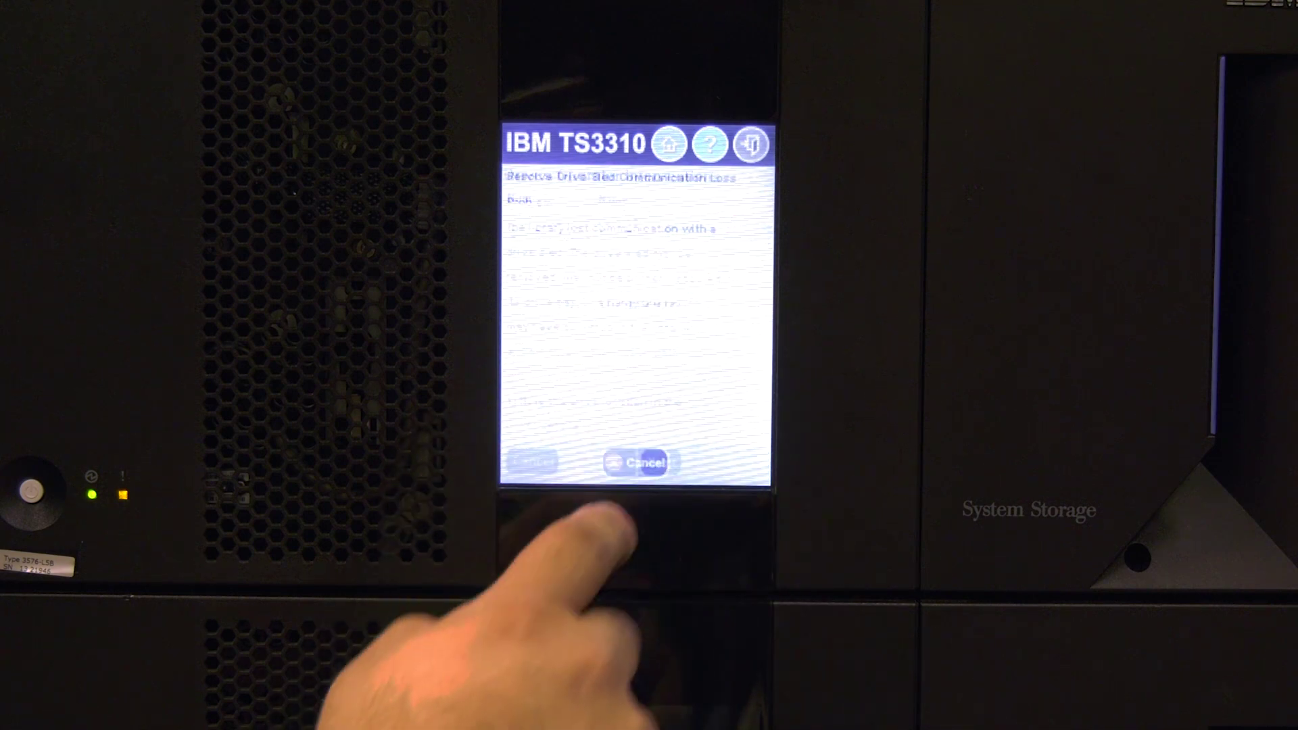
pyautogui.click(661, 462)
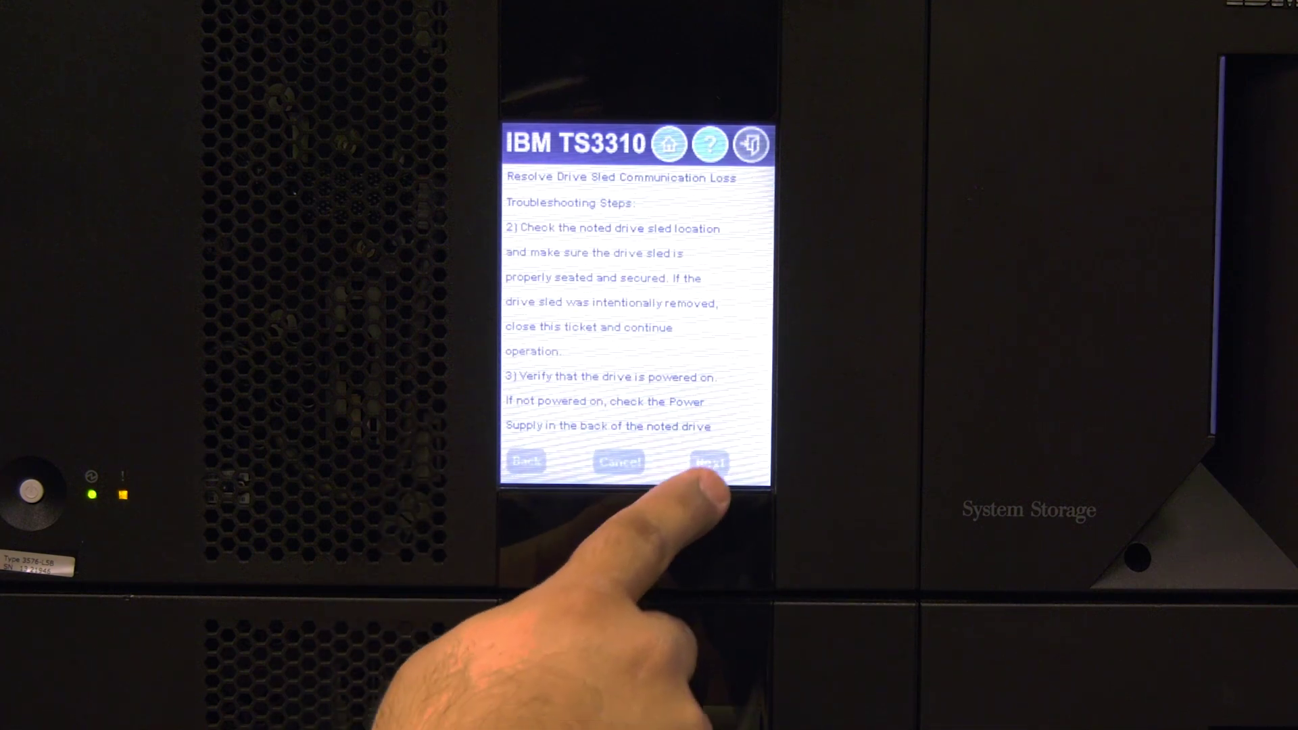
pyautogui.click(704, 461)
pyautogui.click(704, 461)
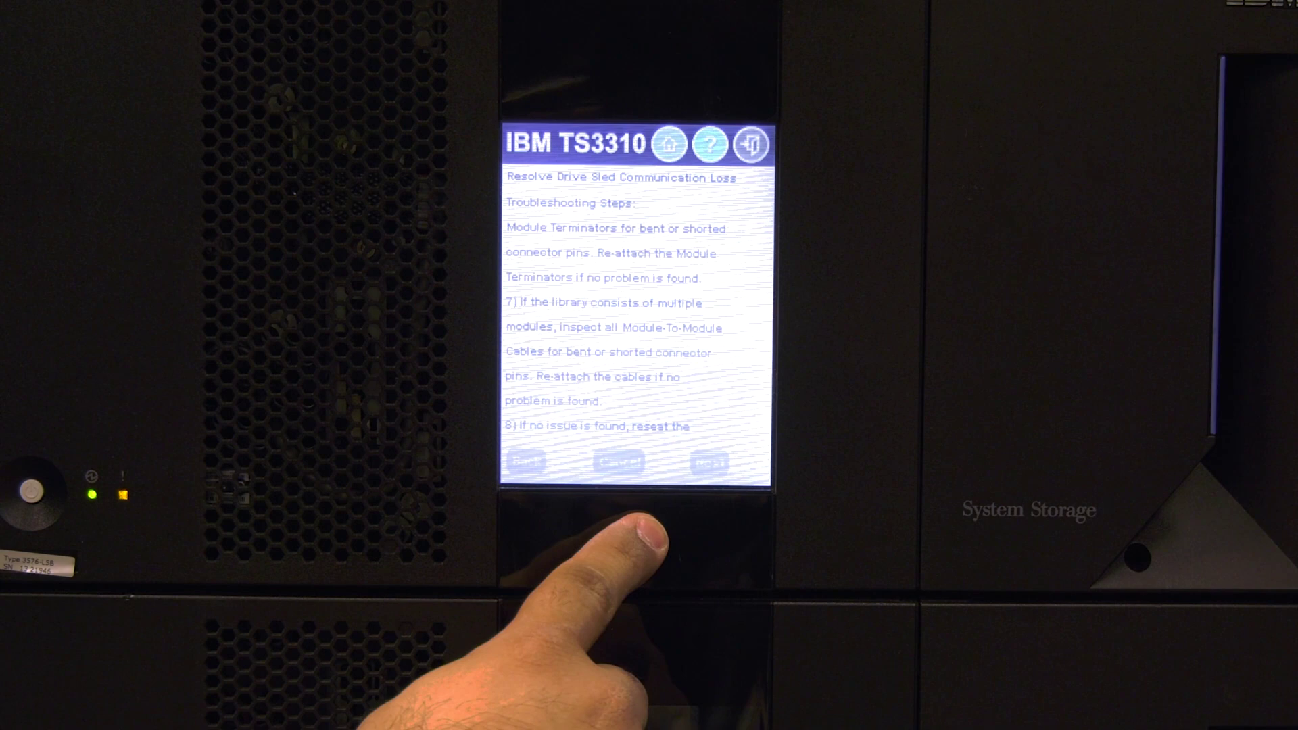
pyautogui.click(704, 462)
pyautogui.click(704, 461)
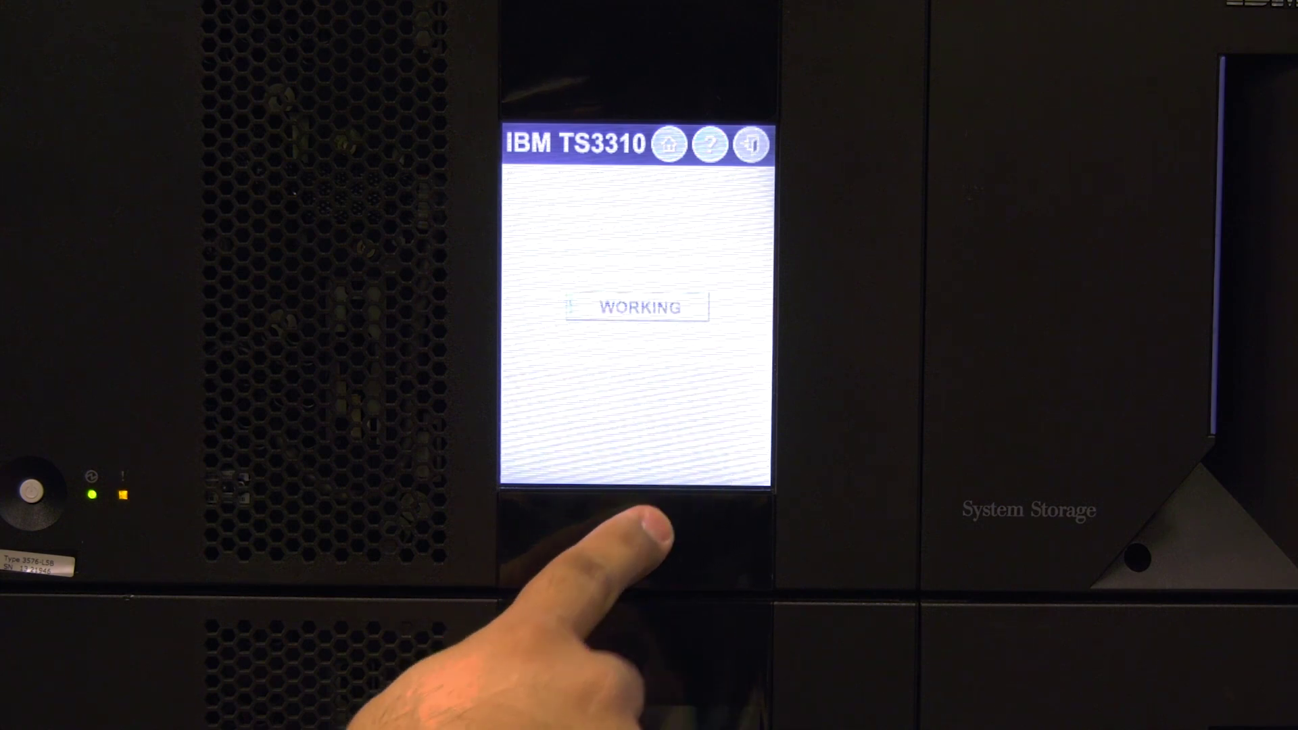
pyautogui.click(707, 462)
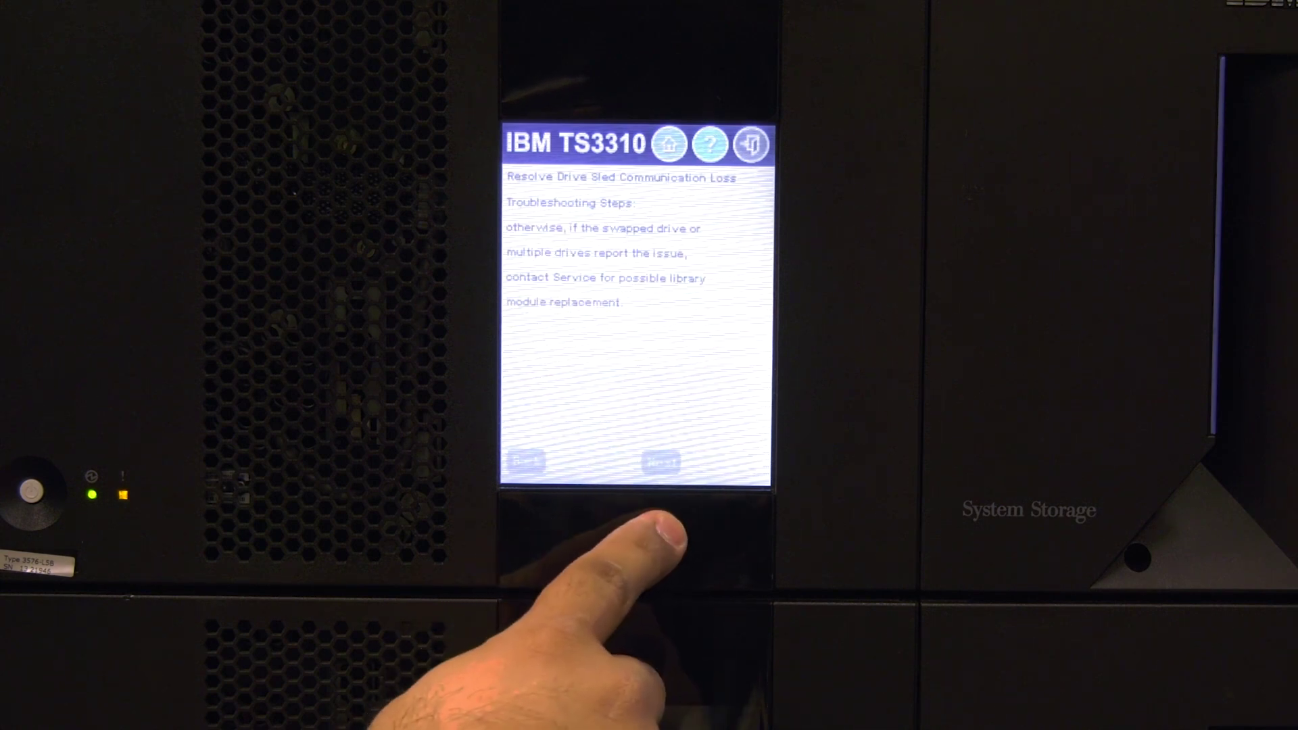
pyautogui.click(672, 461)
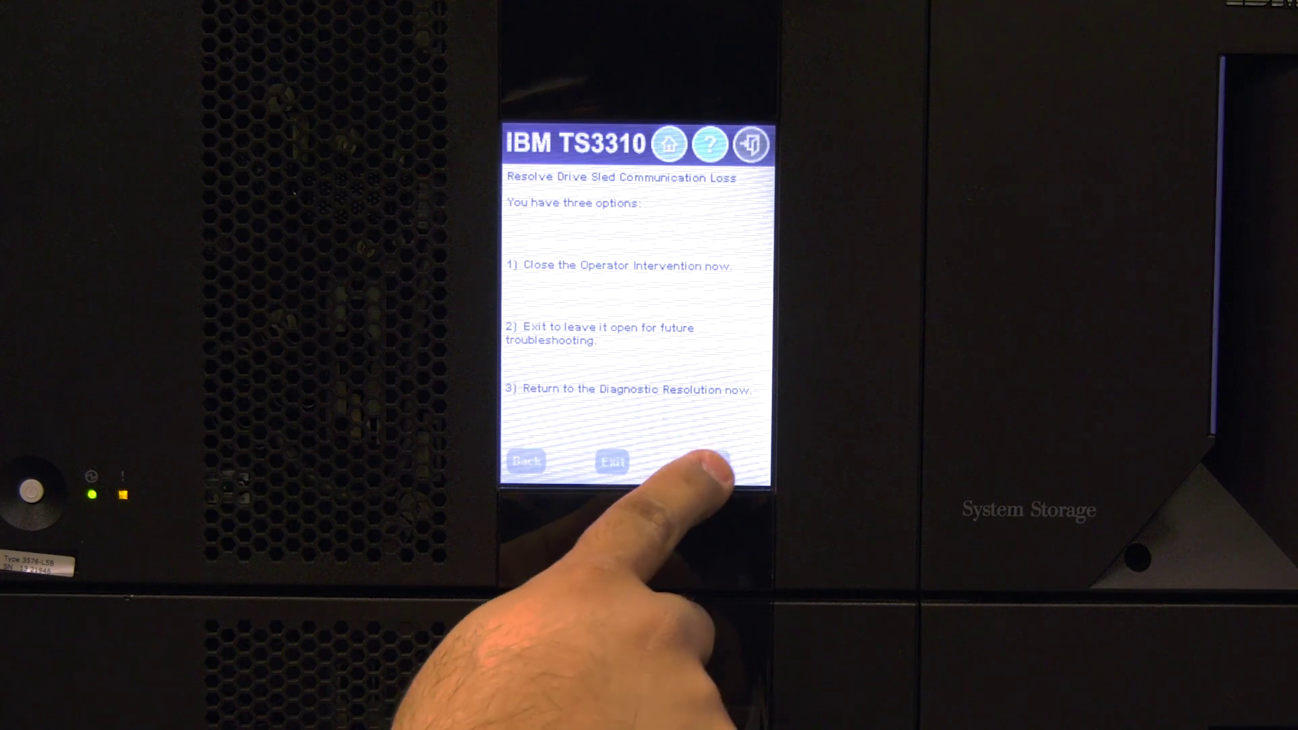
pyautogui.click(704, 462)
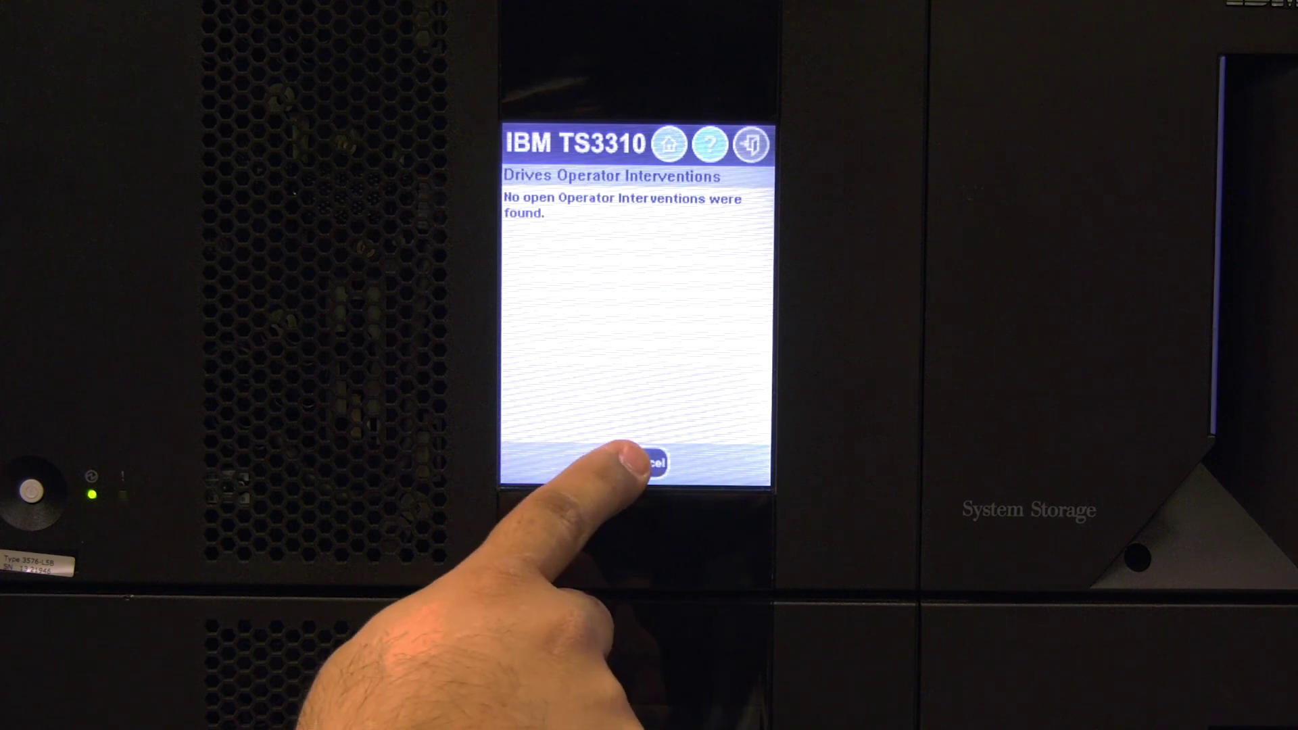